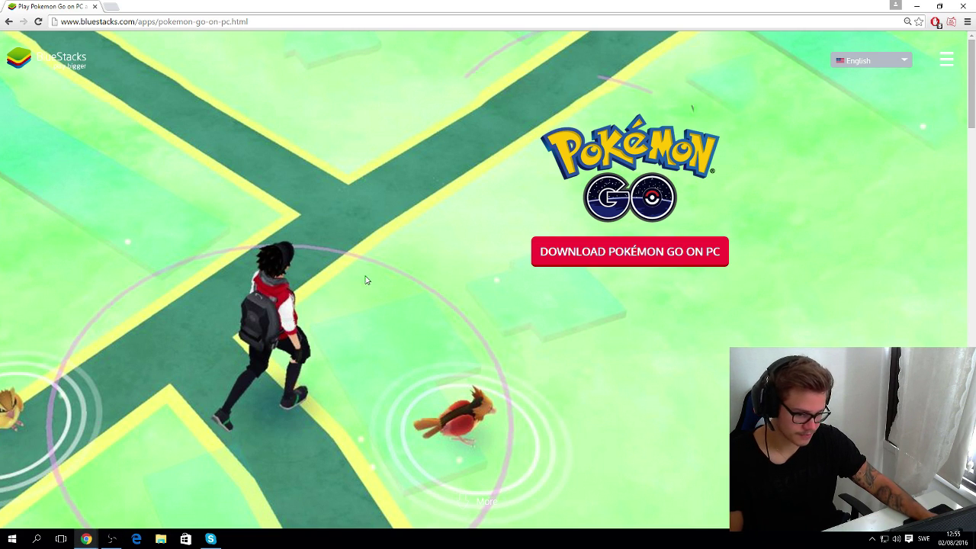
Download the roughly 268 MB BlueStacks installer from bluestacks.com in Chrome
click(619, 257)
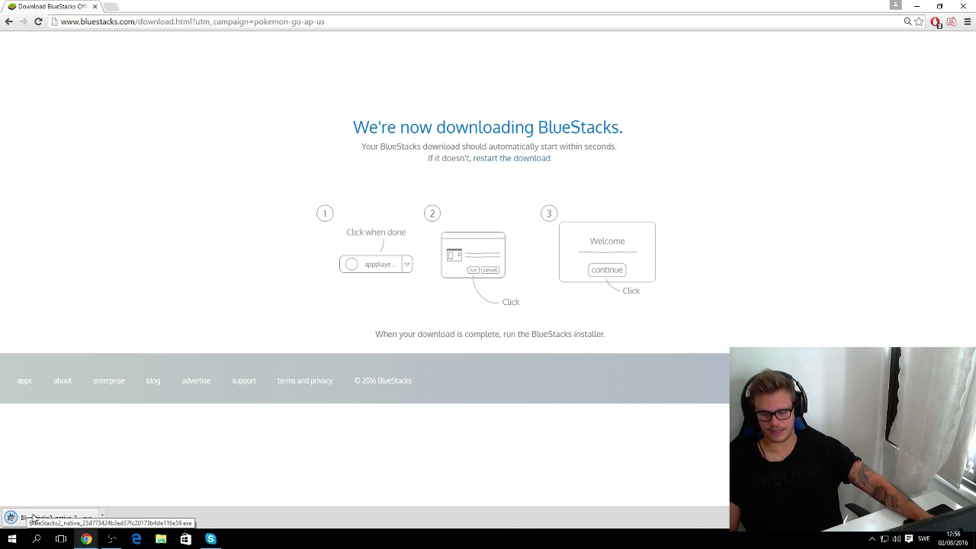
Run the downloaded BlueStacks .exe and wait for the Welcome to BlueStacks screen
click(33, 518)
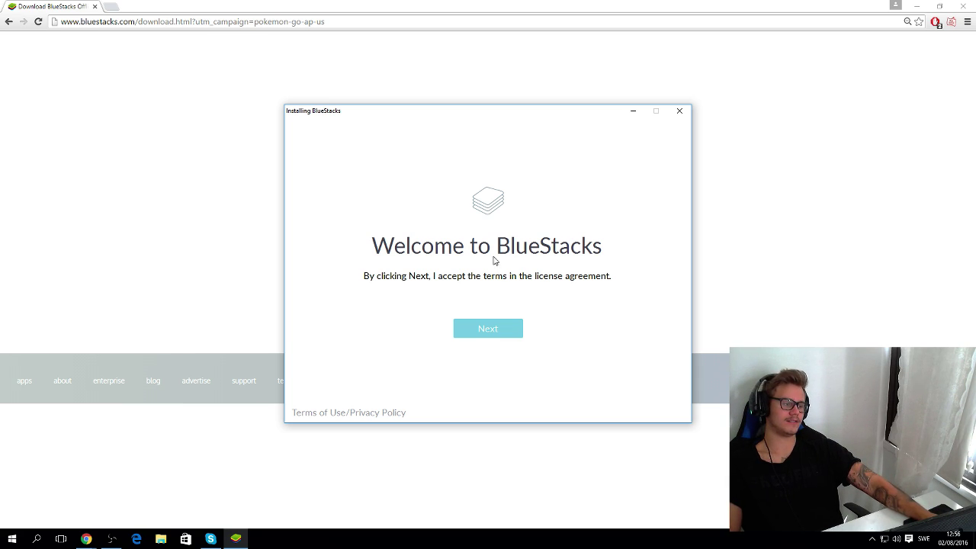
Accept the license, keep C:\ProgramData as the data location, and install BlueStacks
click(489, 330)
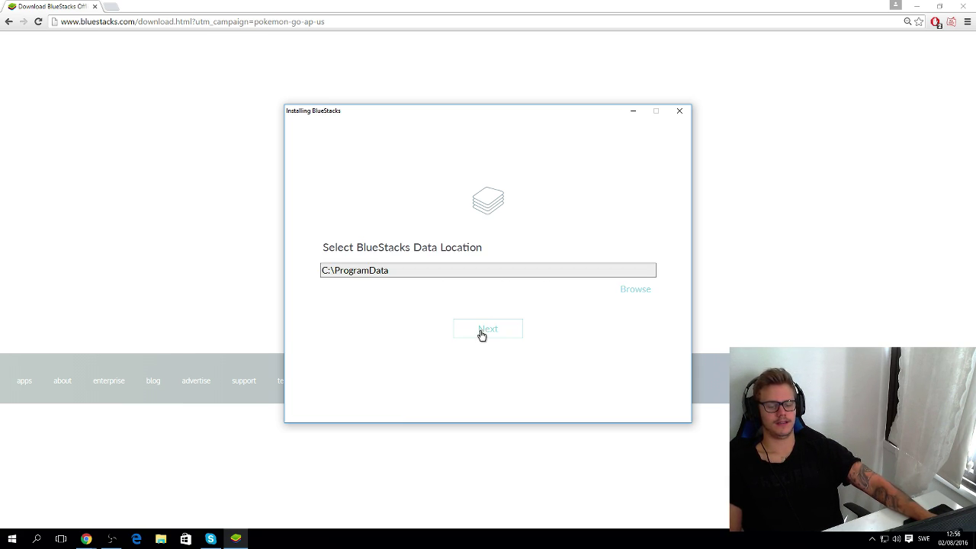
click(481, 334)
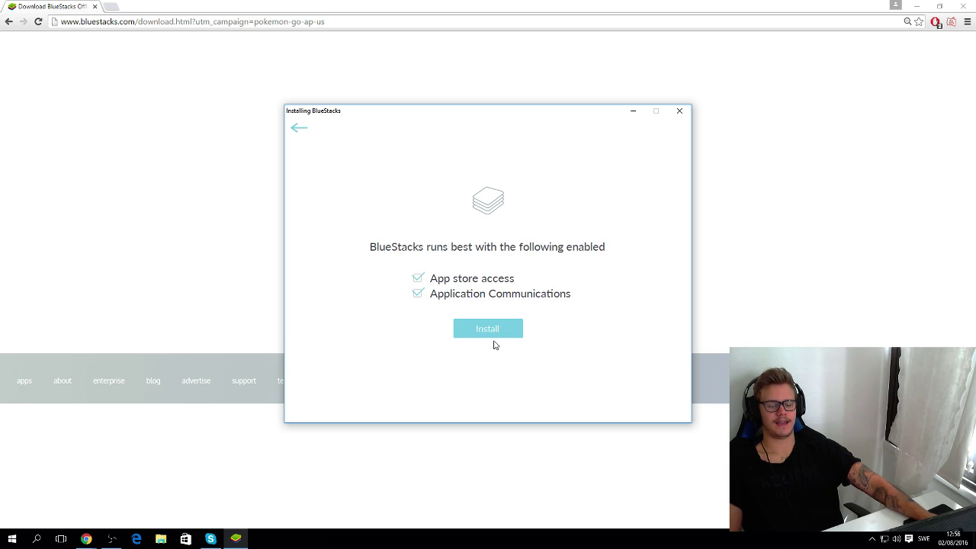
click(496, 333)
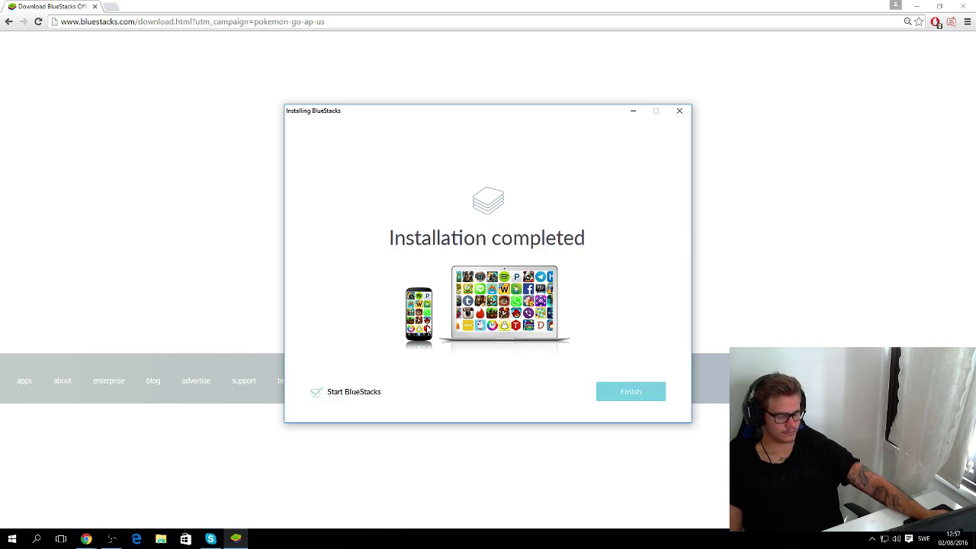
Launch BlueStacks, close the BlueStacks TV panel, and open FakeGPS Free from the Android home screen
click(629, 393)
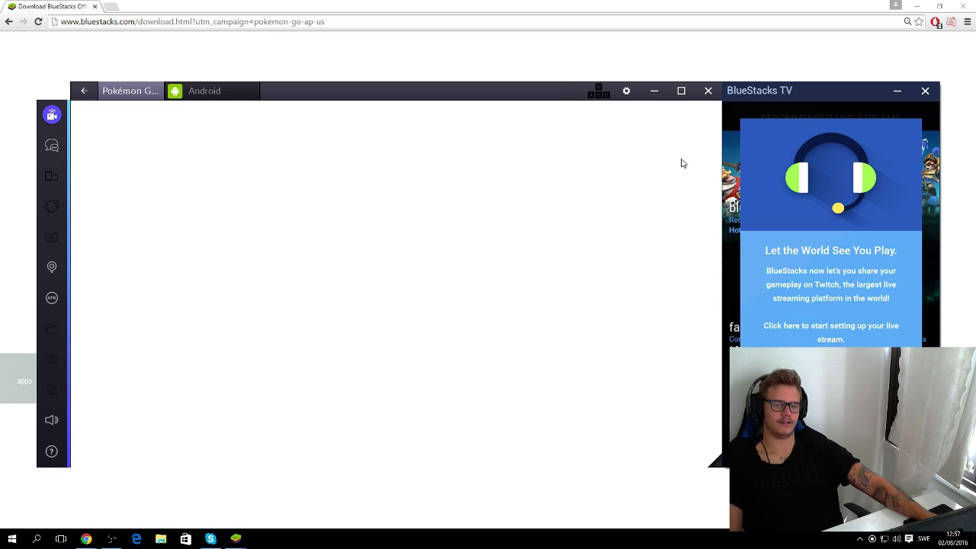
click(925, 93)
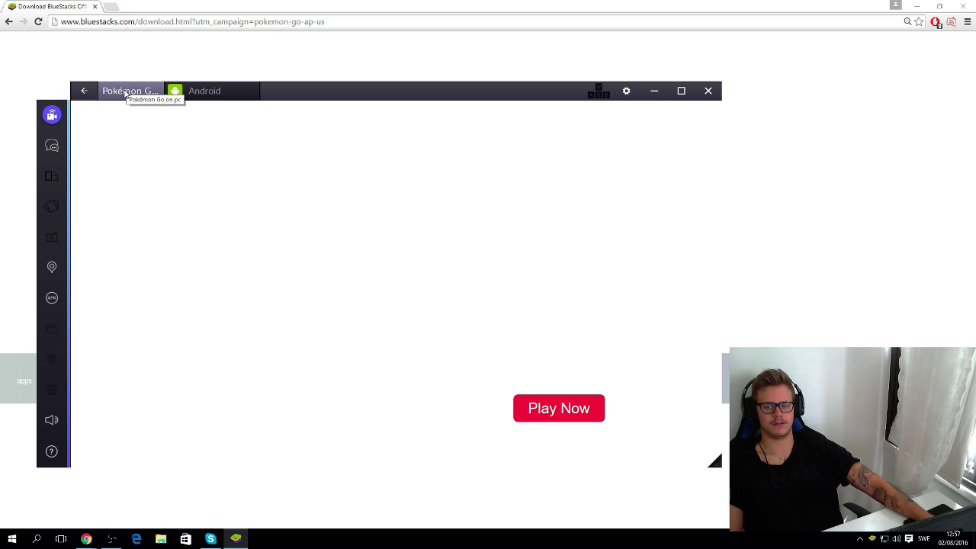
click(216, 90)
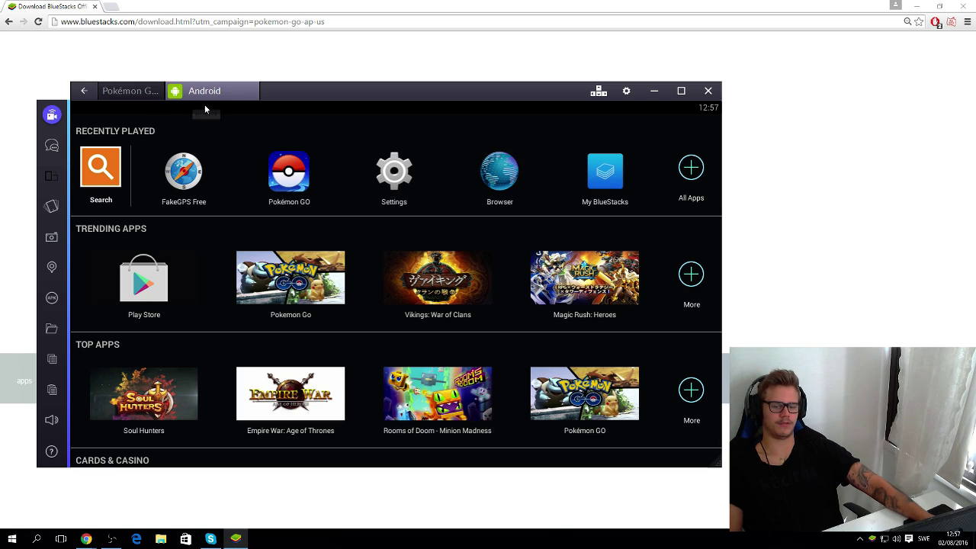
click(126, 92)
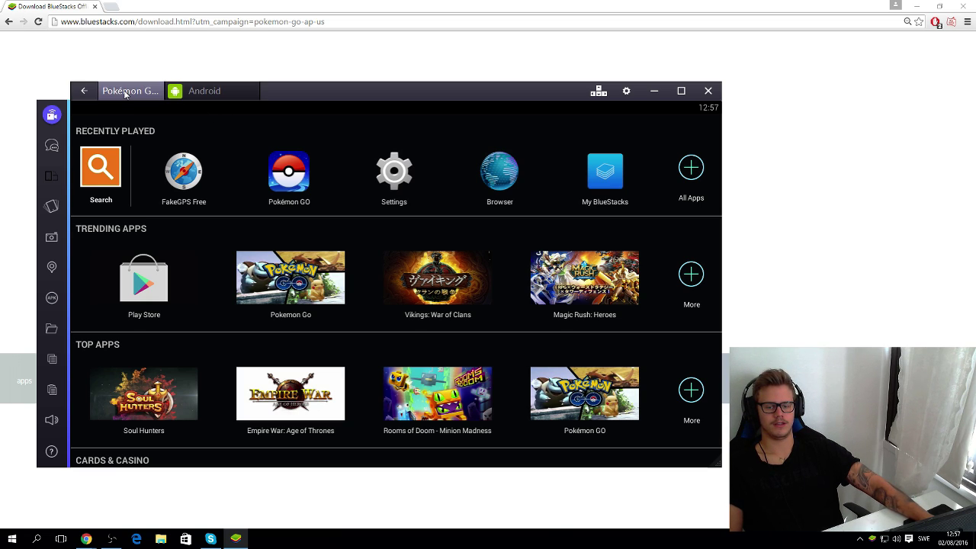
click(211, 92)
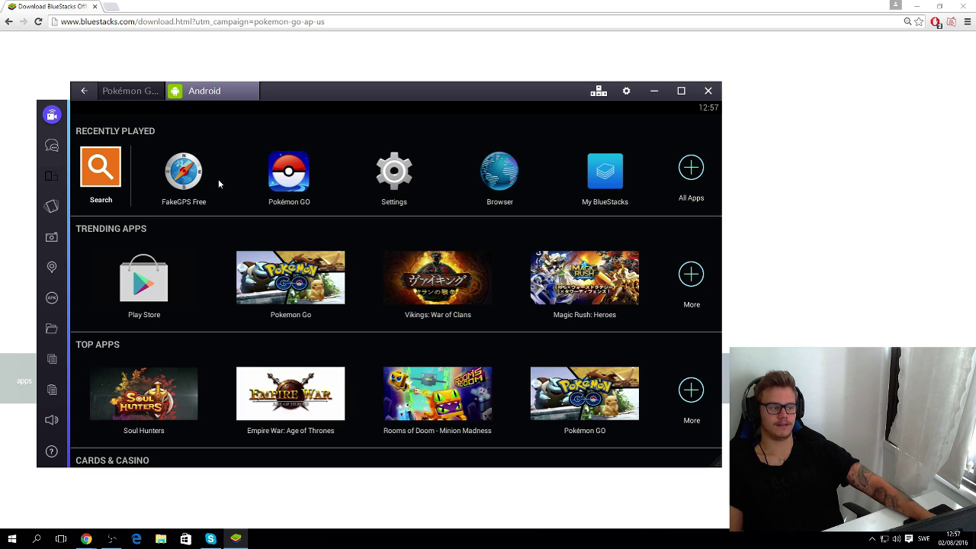
click(184, 175)
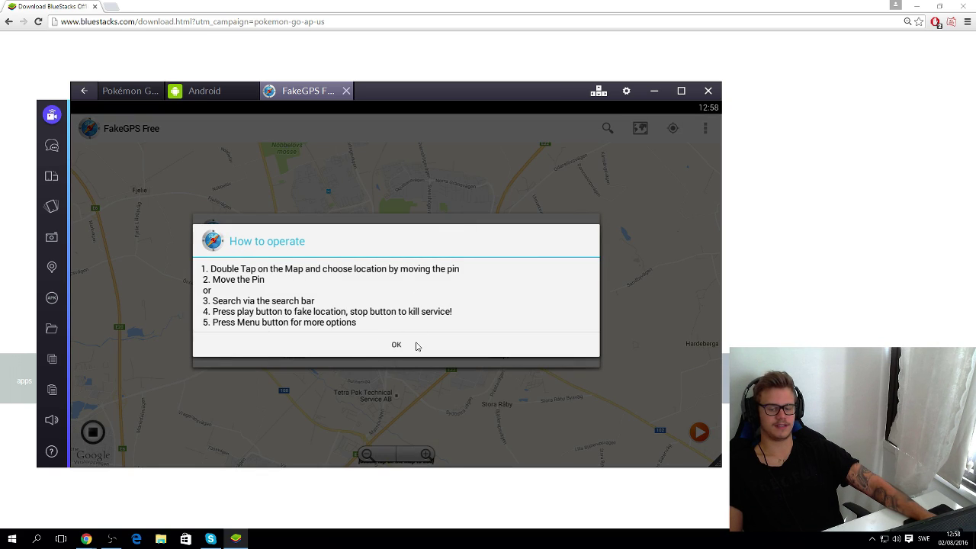
In FakeGPS Free, pin Stadsparken in Lund on the map and start the fake location
click(416, 345)
click(503, 356)
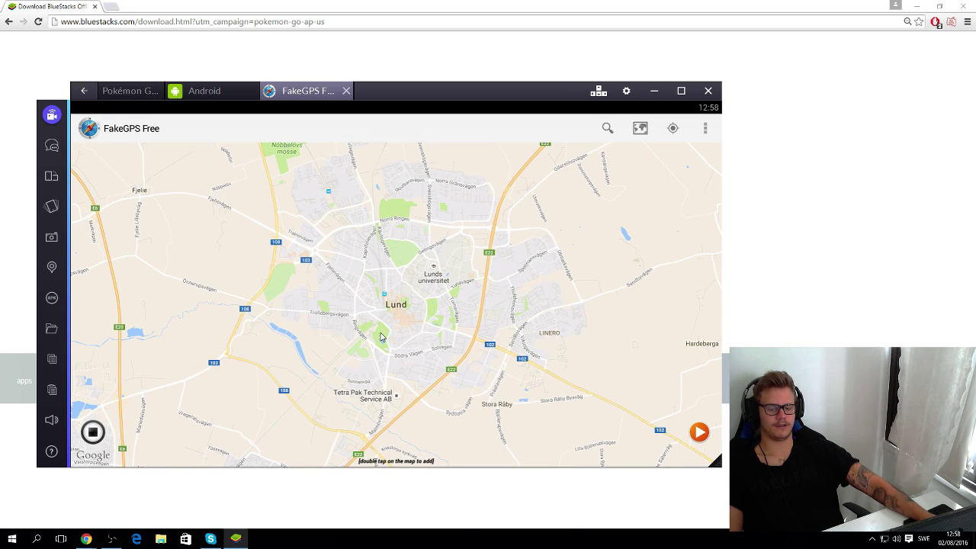
click(421, 456)
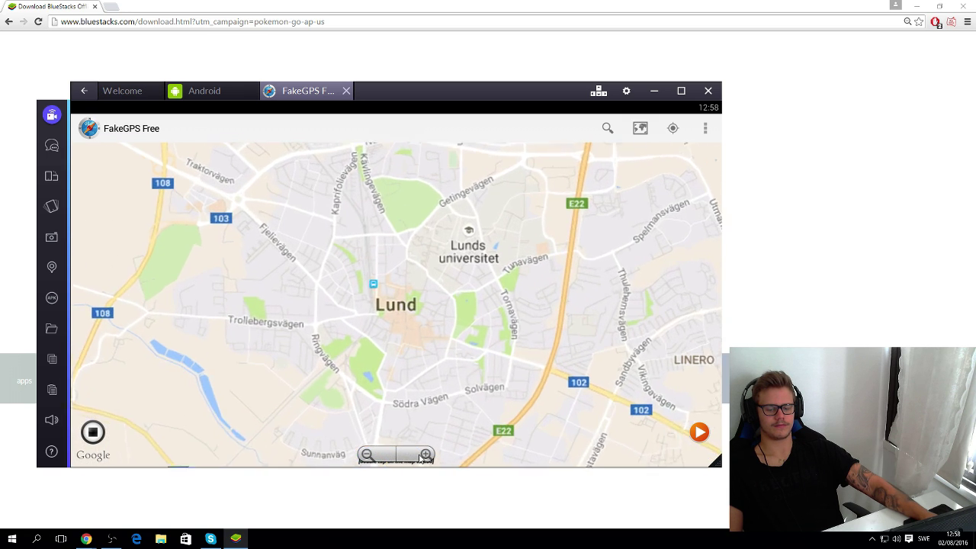
click(420, 455)
drag(351, 465, 373, 372)
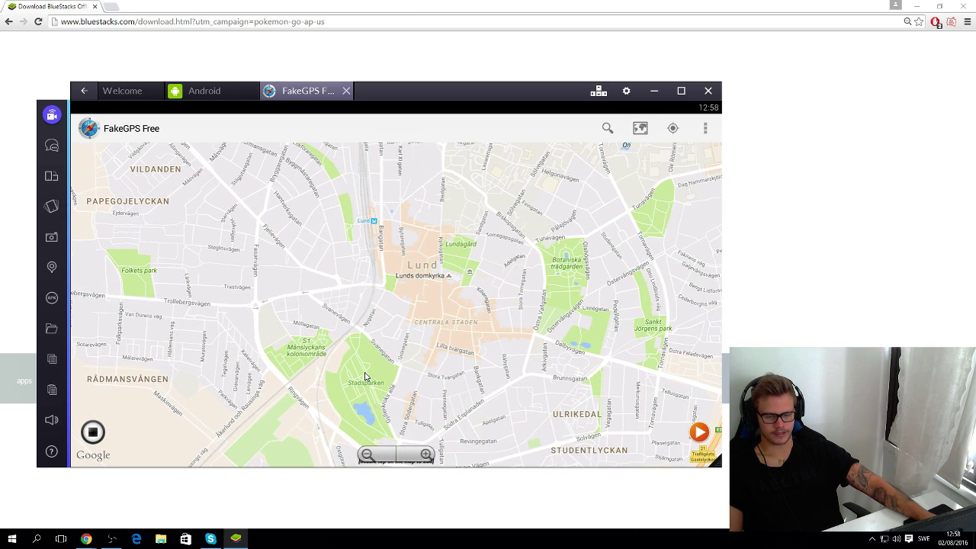
click(365, 376)
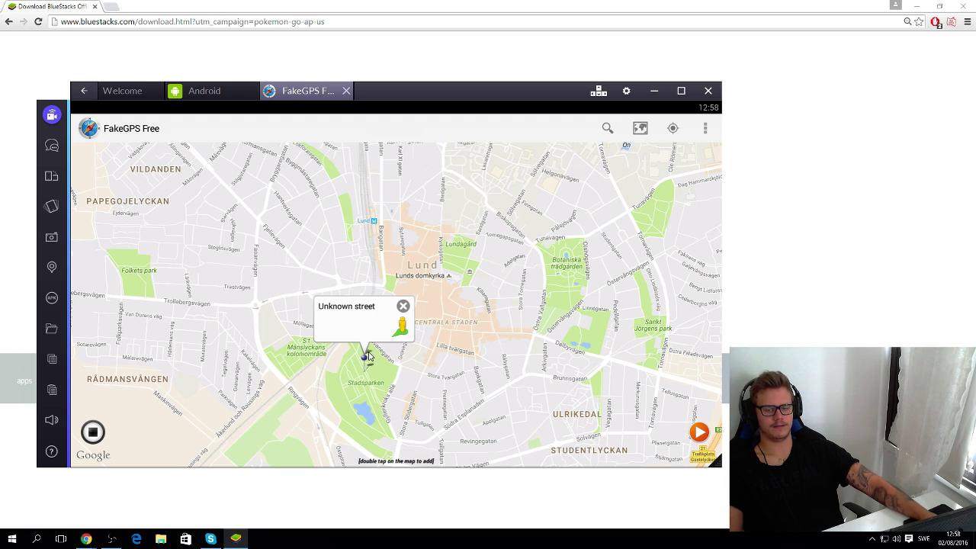
click(700, 432)
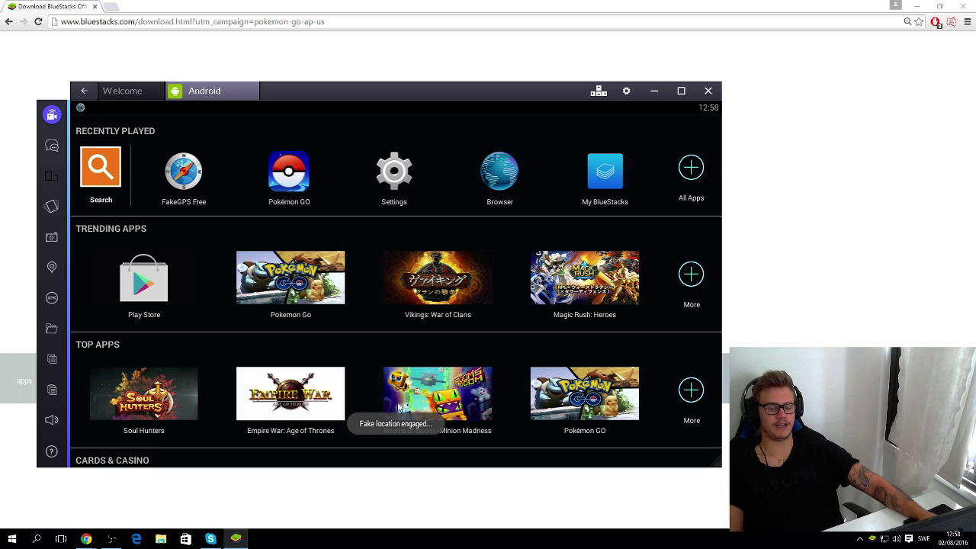
Launch Pokémon GO from Recently Played and close the 'How to play on PC' popup
click(288, 177)
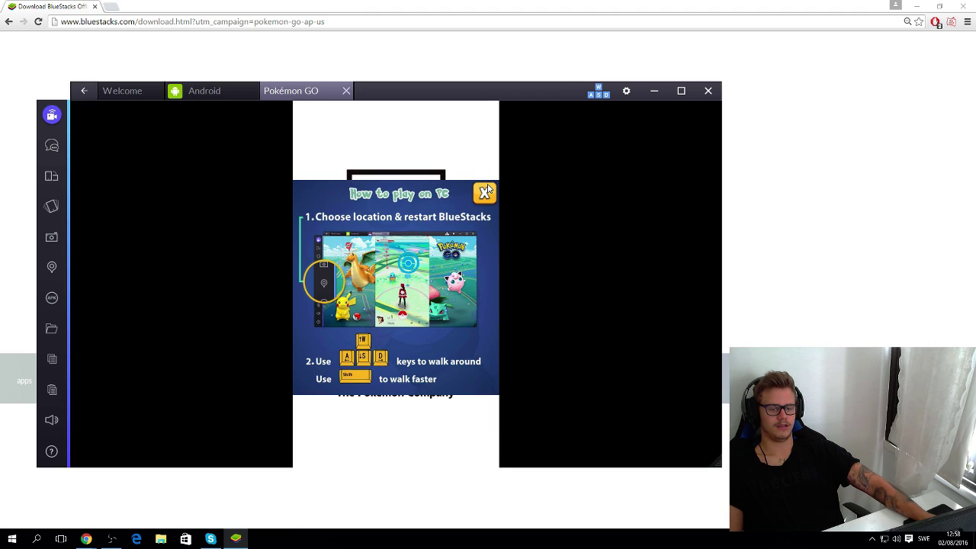
click(486, 191)
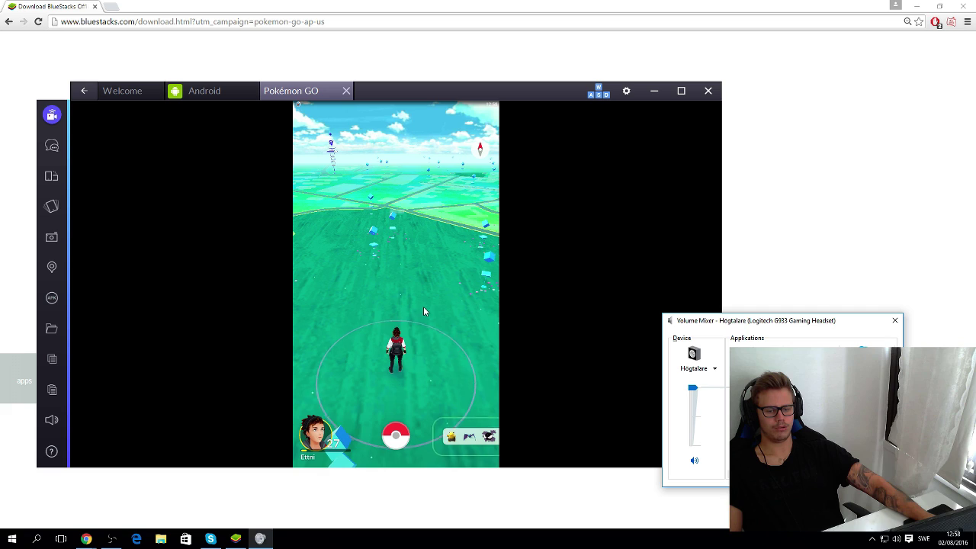
click(425, 267)
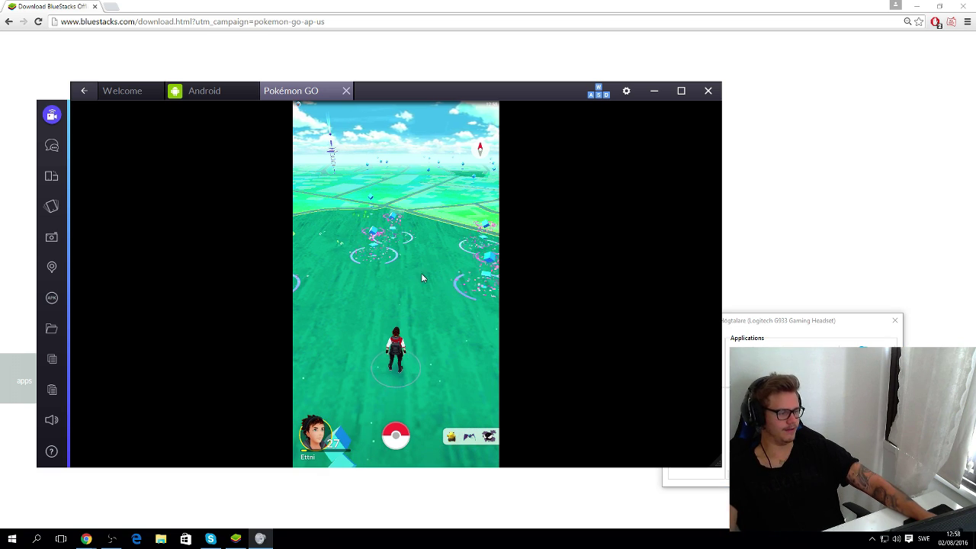
drag(450, 276, 365, 273)
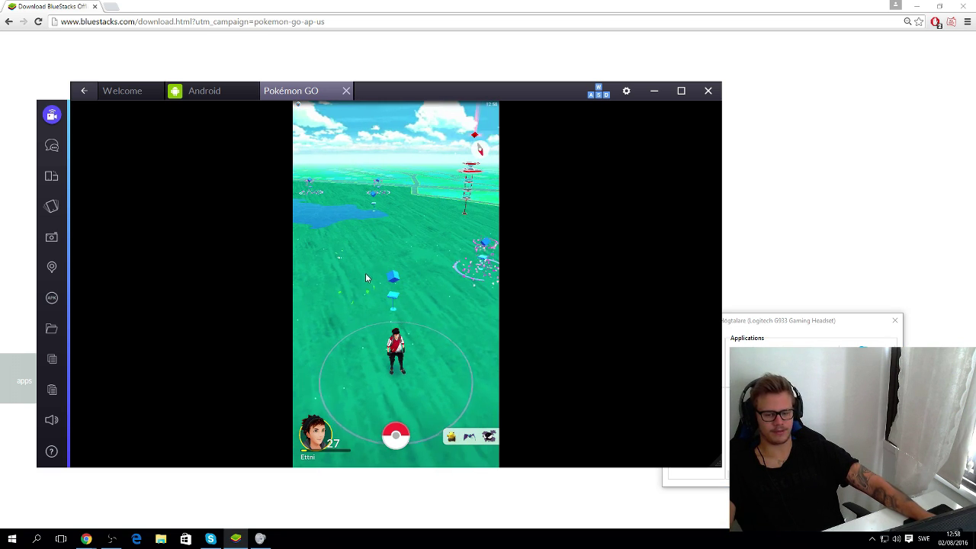
click(483, 446)
click(396, 438)
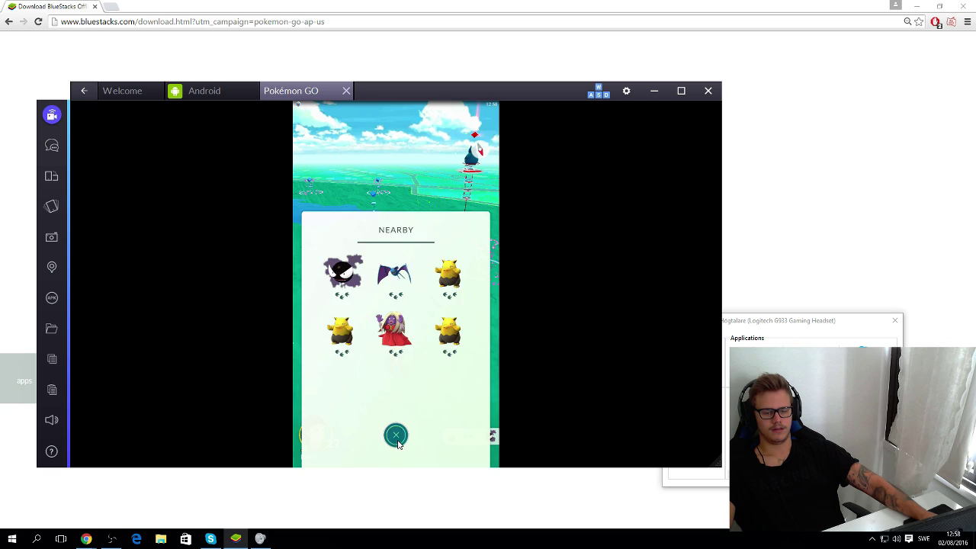
drag(376, 292, 336, 280)
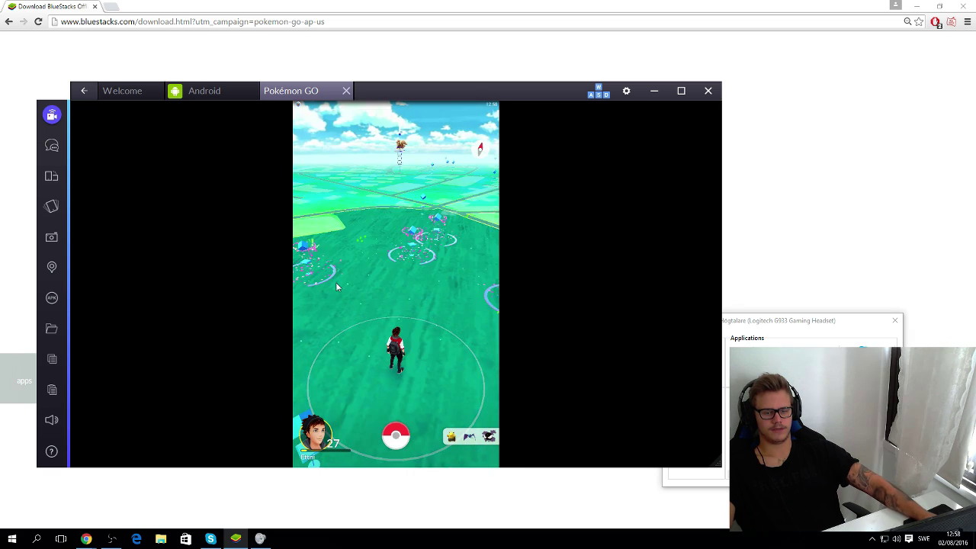
drag(335, 286, 458, 274)
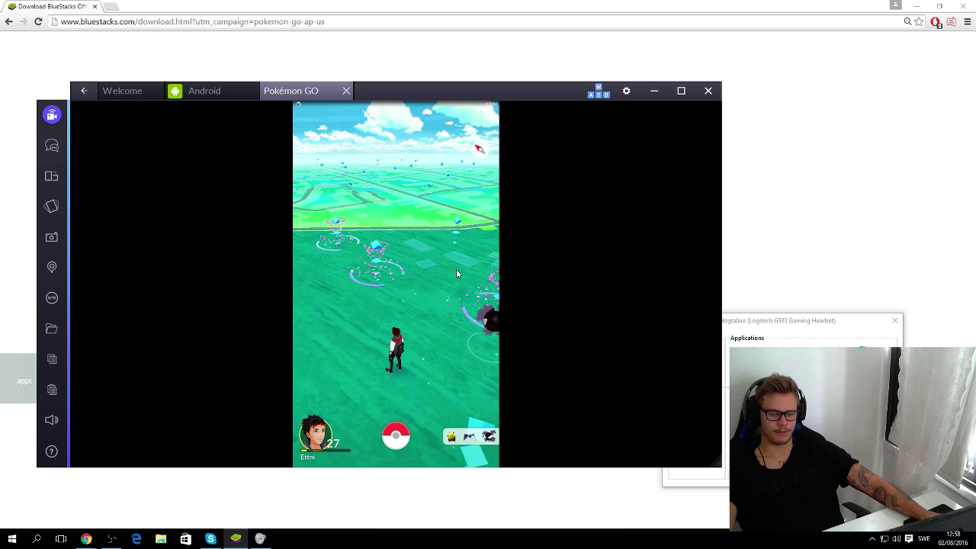
drag(458, 274, 404, 247)
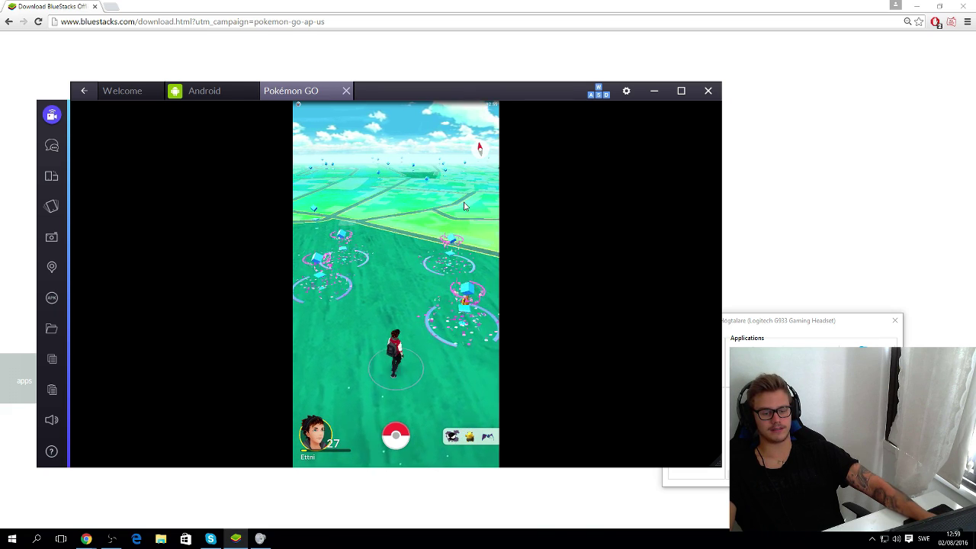
drag(387, 222, 344, 223)
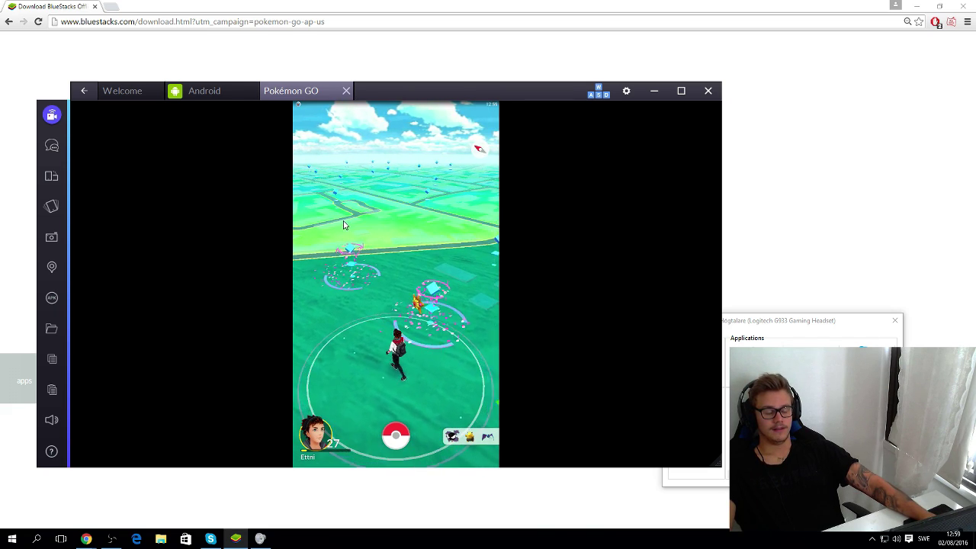
drag(339, 243, 463, 262)
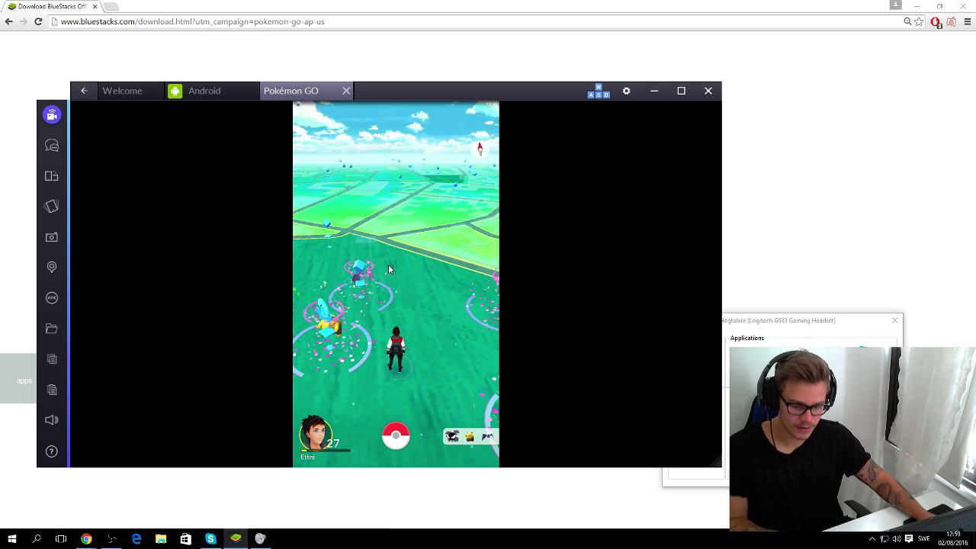
drag(388, 269, 452, 259)
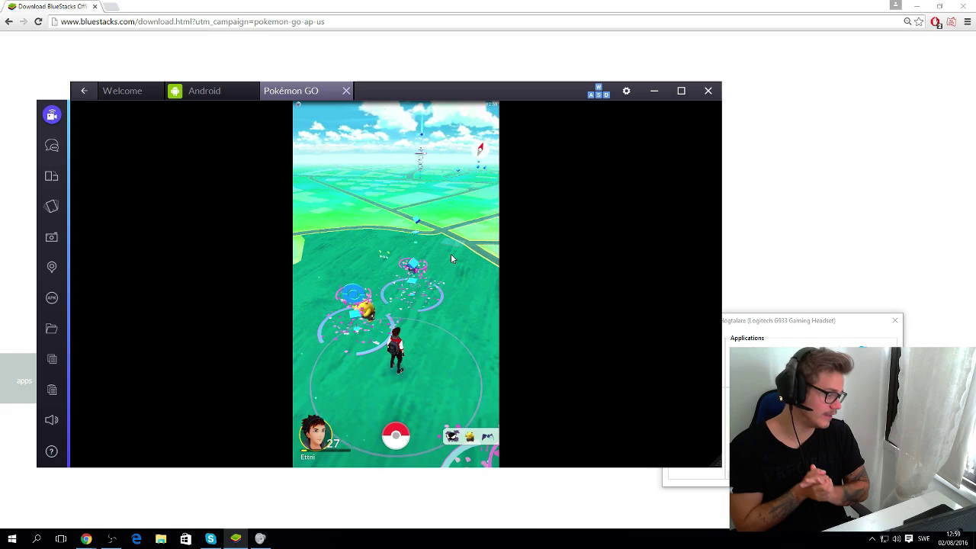